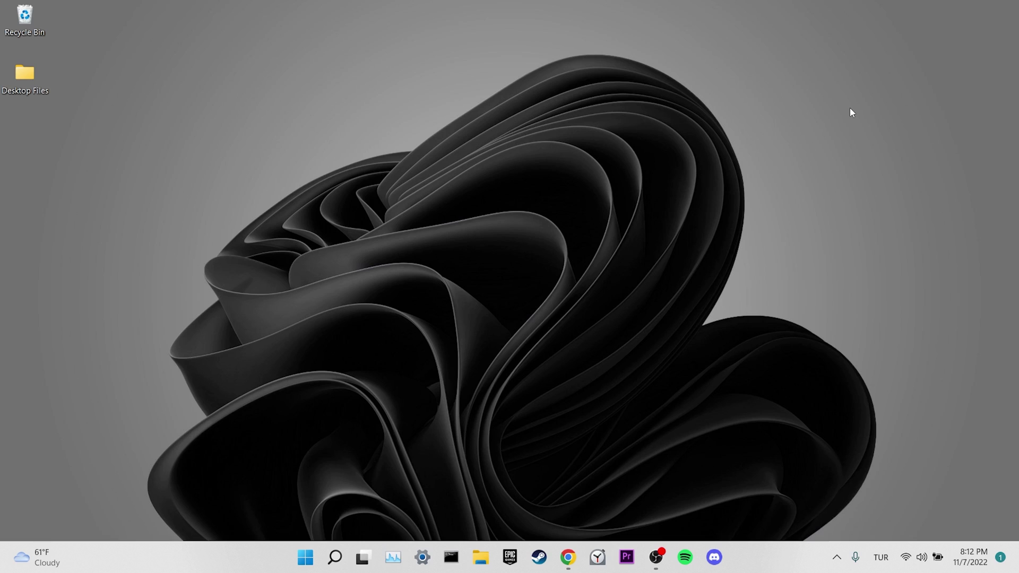
# Launch Chrome and check About Chrome, confirming it is up to date at 107.0.5304.88
pyautogui.click(567, 557)
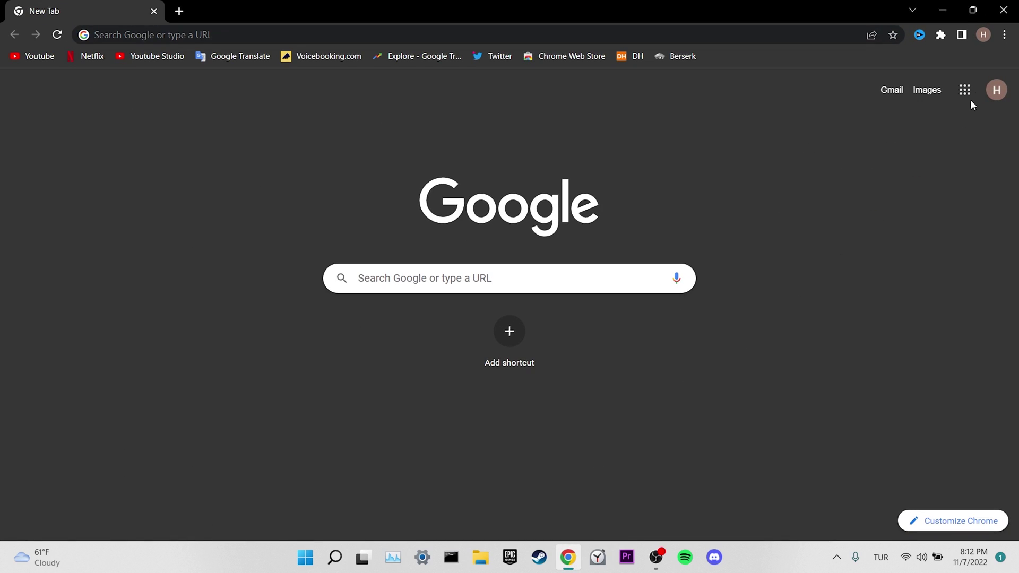
pyautogui.click(1005, 35)
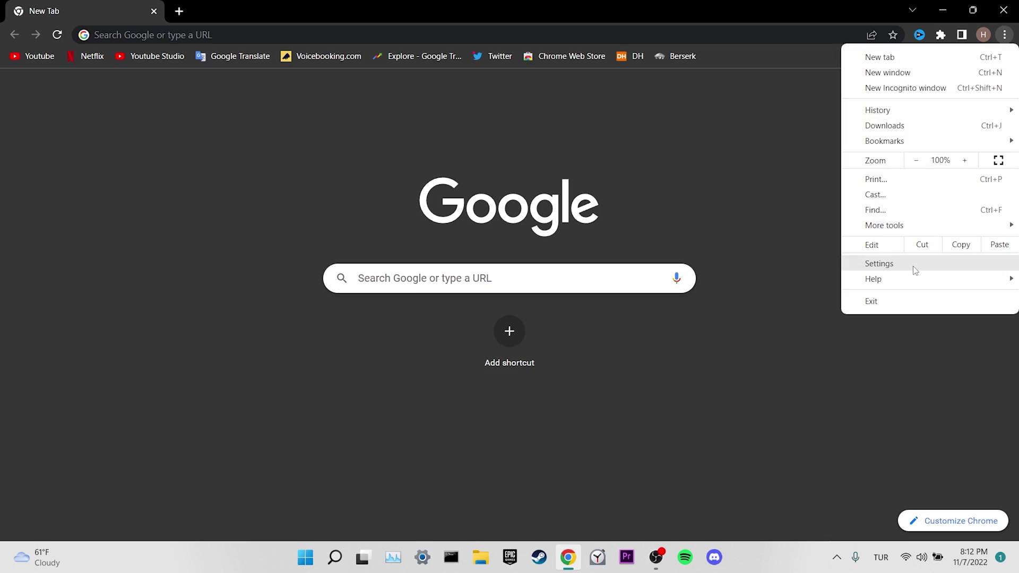
pyautogui.click(915, 266)
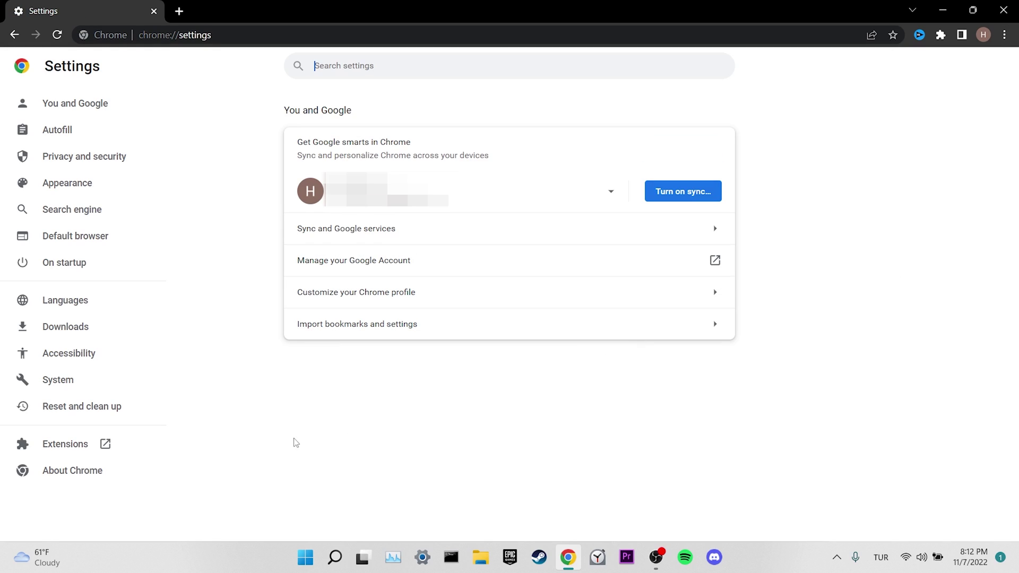
pyautogui.click(119, 471)
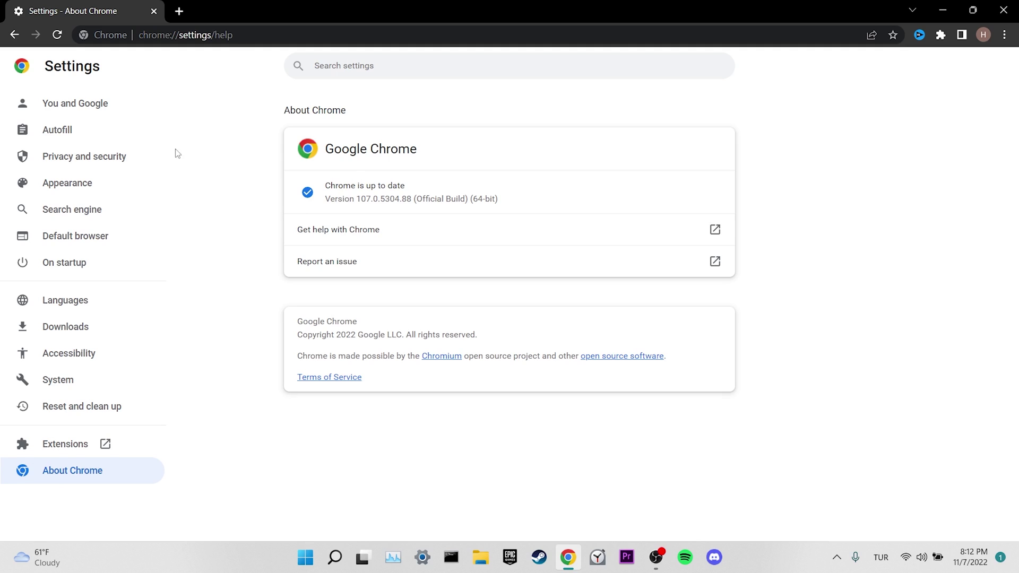
# Delete instagram.com's cookies and site data from Chrome's All sites list
pyautogui.click(111, 156)
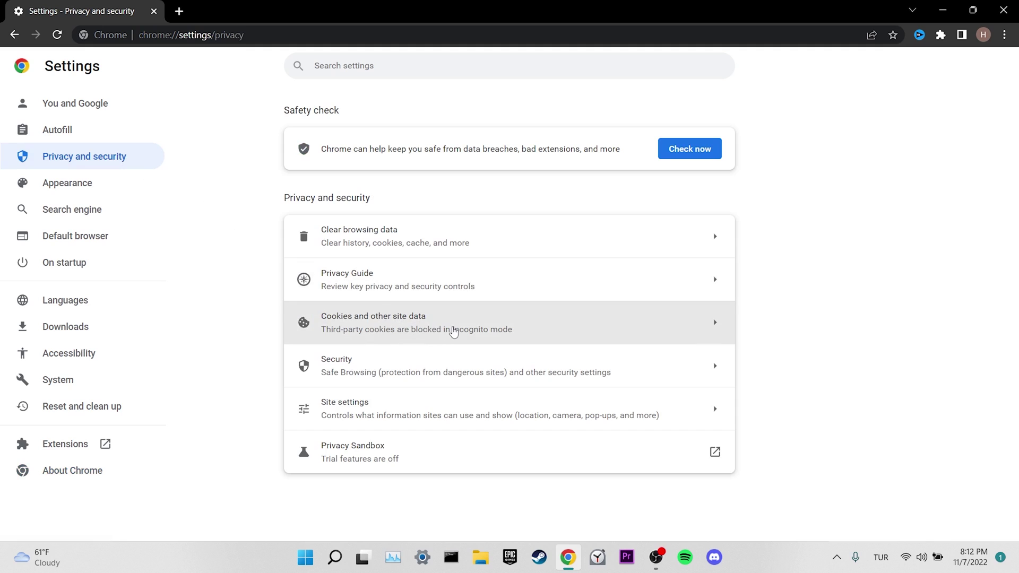
pyautogui.click(430, 323)
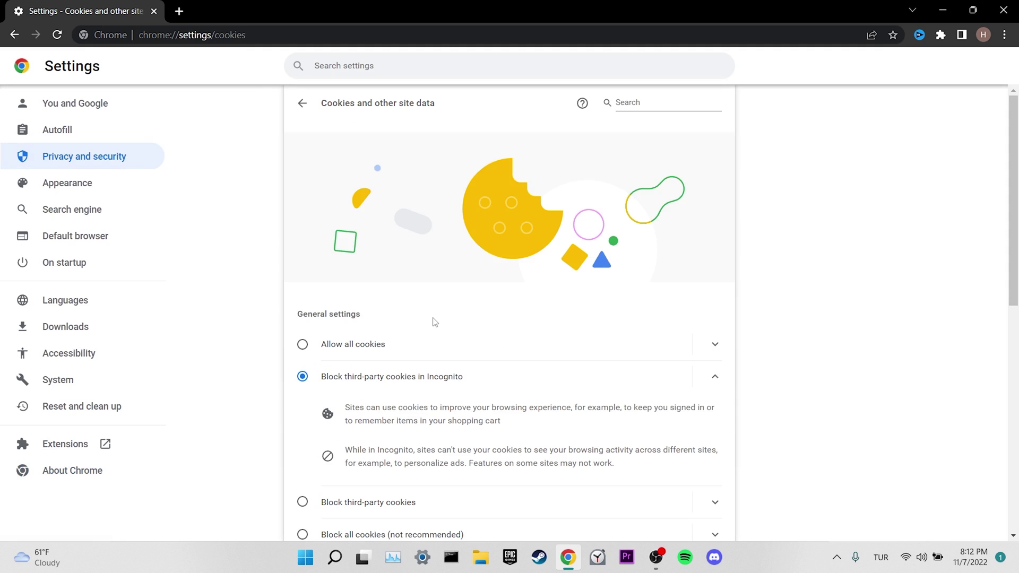
pyautogui.scroll(-2, 494, 318)
pyautogui.scroll(-3, 509, 303)
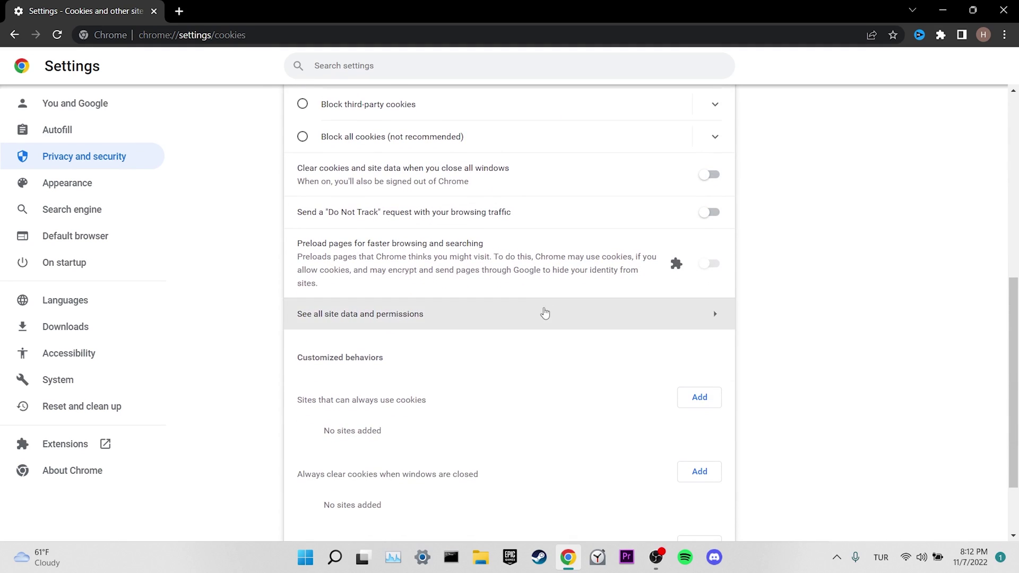
pyautogui.click(496, 317)
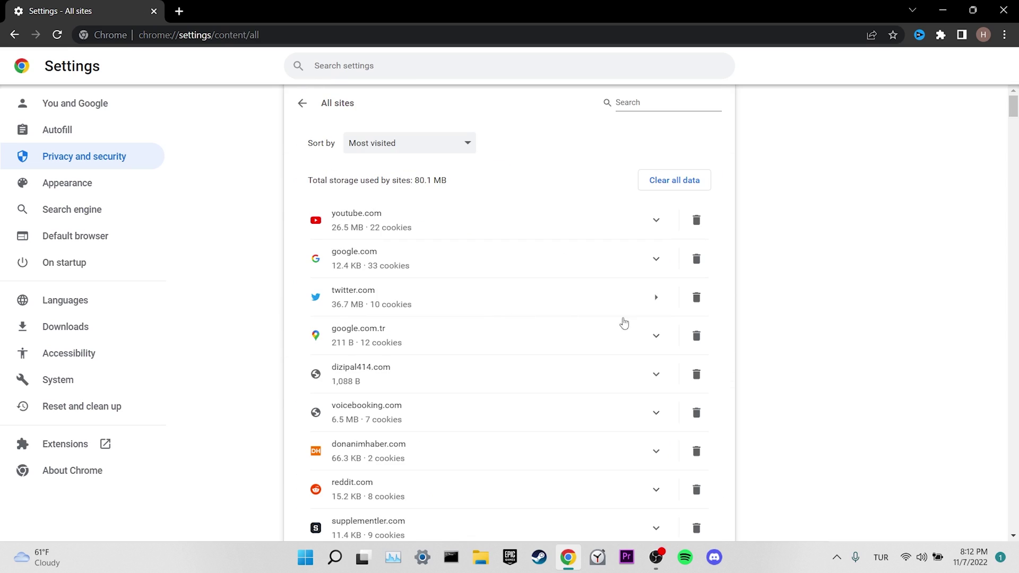
pyautogui.scroll(-1, 781, 312)
pyautogui.scroll(-3, 781, 313)
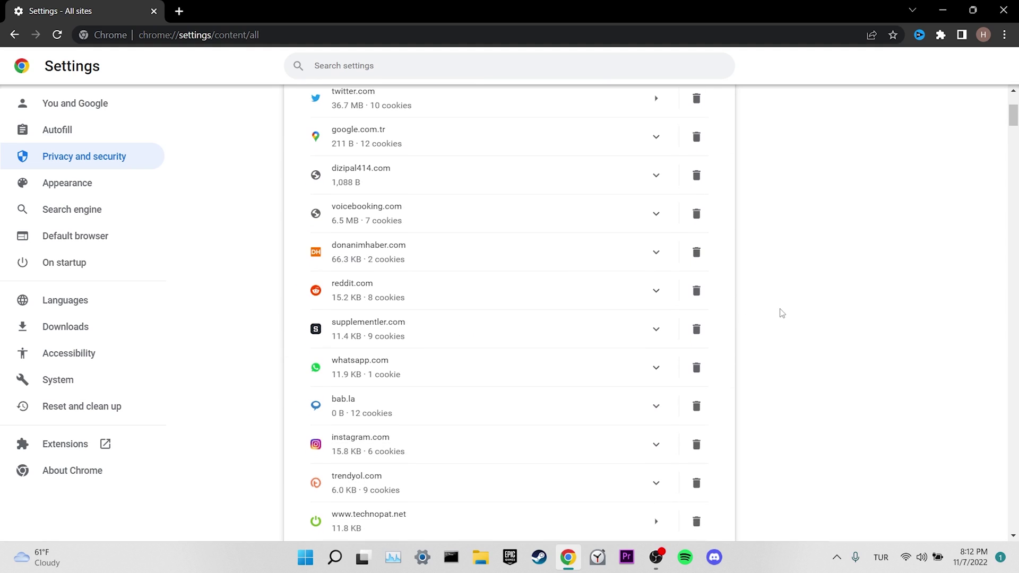
pyautogui.scroll(-2, 781, 313)
pyautogui.scroll(-1, 781, 313)
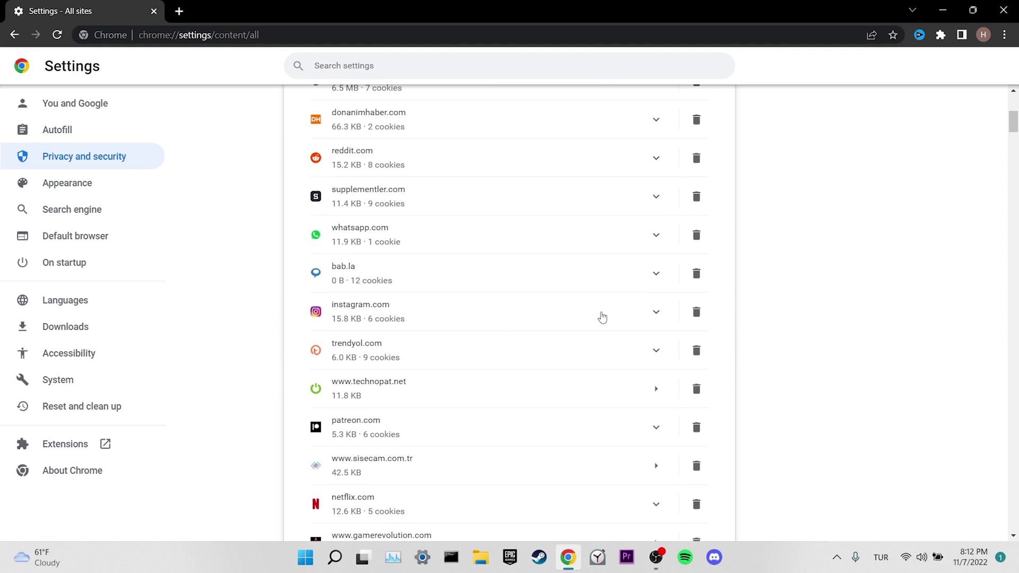
pyautogui.click(696, 313)
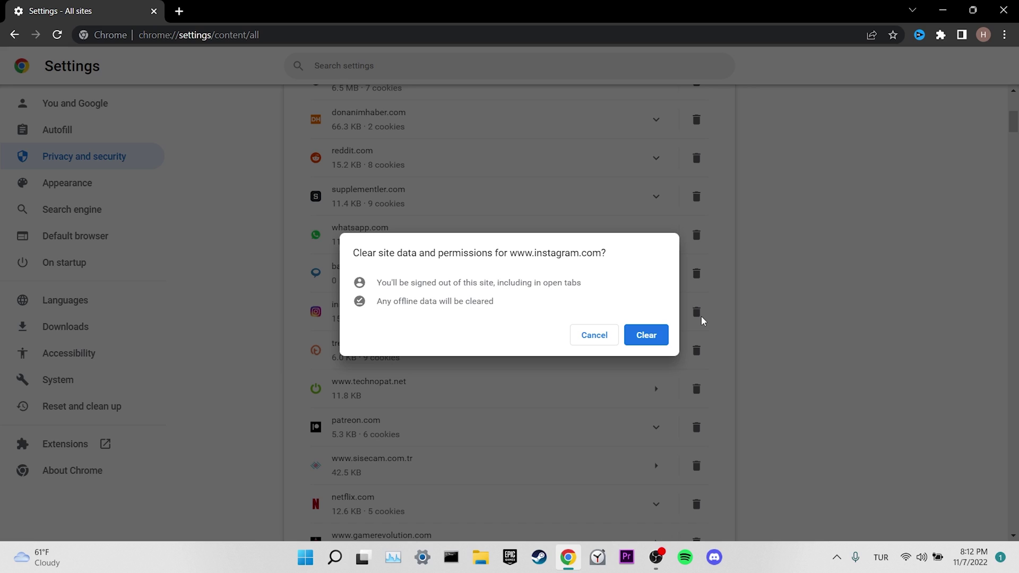
pyautogui.click(647, 336)
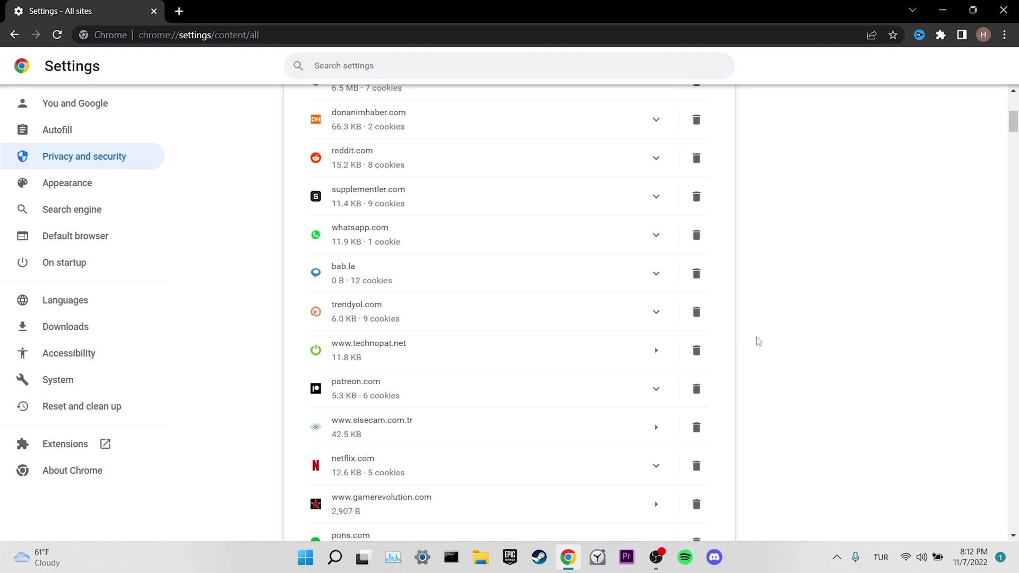
# Disable Safe Torrent Scanner, Dark Reader, ZenMate, uBlock Origin, vidIQ, Project Naptha, then launch admin Command Prompt
pyautogui.click(65, 443)
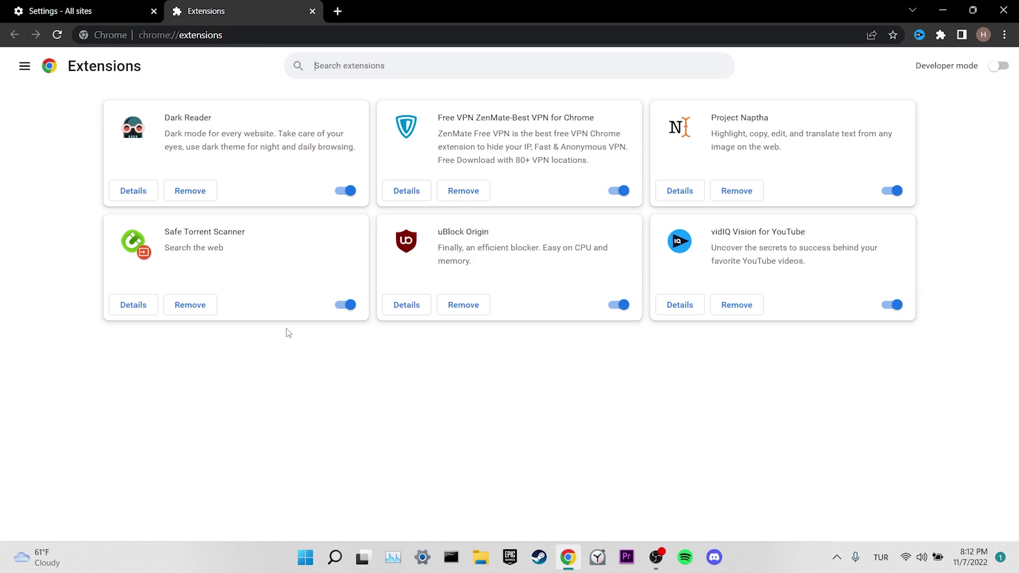
pyautogui.click(347, 305)
pyautogui.click(346, 192)
pyautogui.click(619, 192)
pyautogui.click(619, 305)
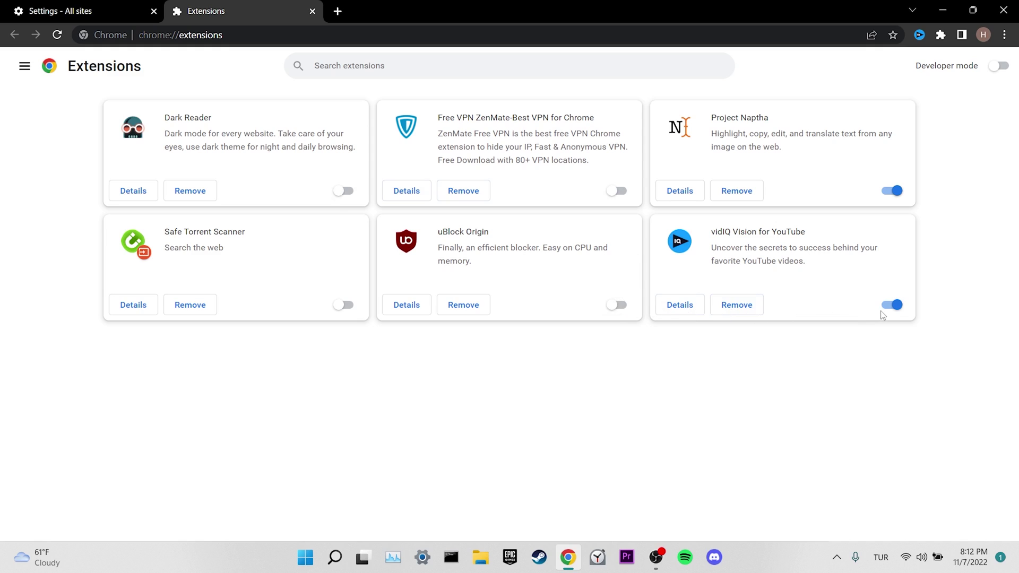
pyautogui.click(891, 306)
pyautogui.click(895, 191)
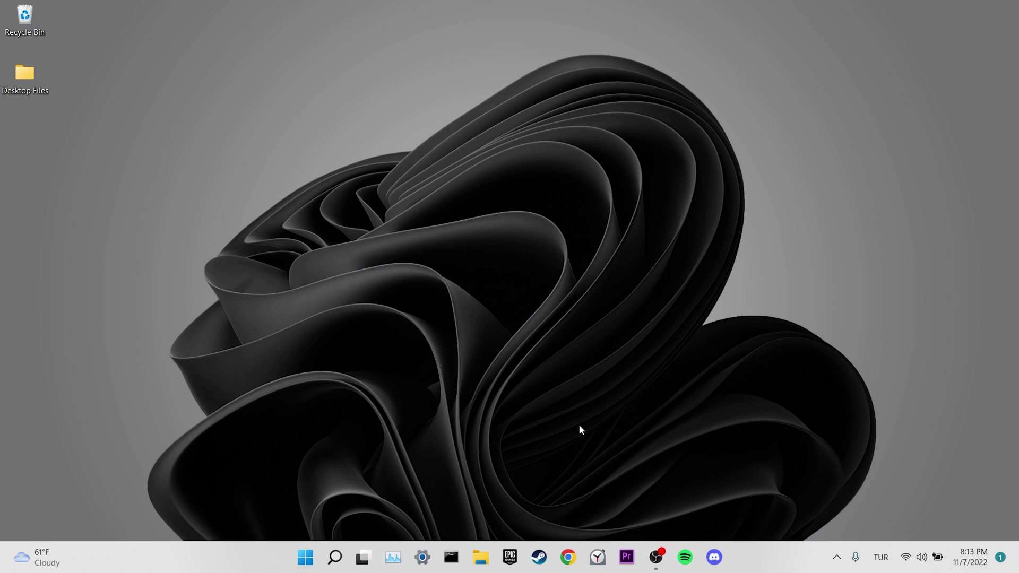
pyautogui.click(335, 558)
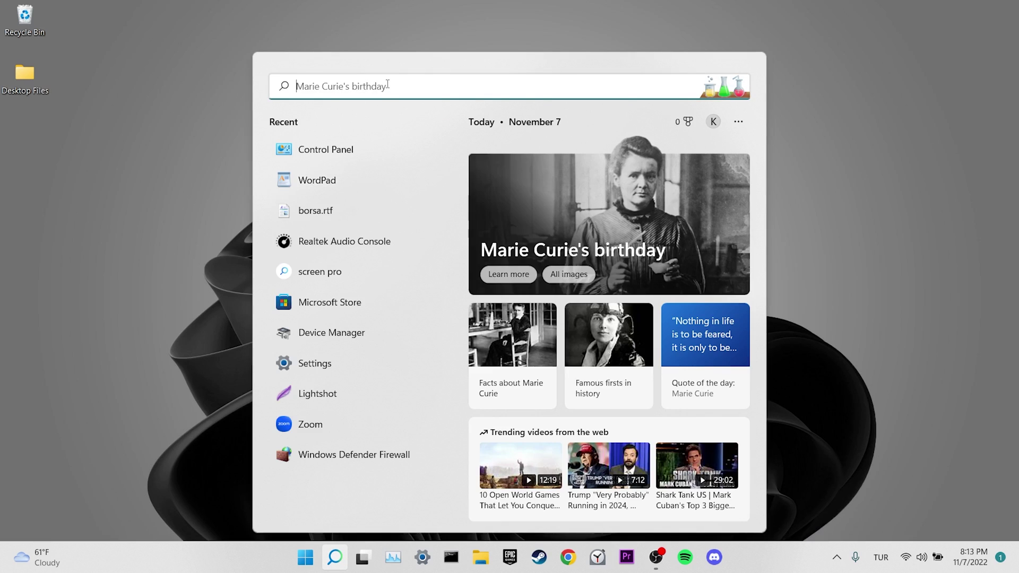
pyautogui.write('cmd')
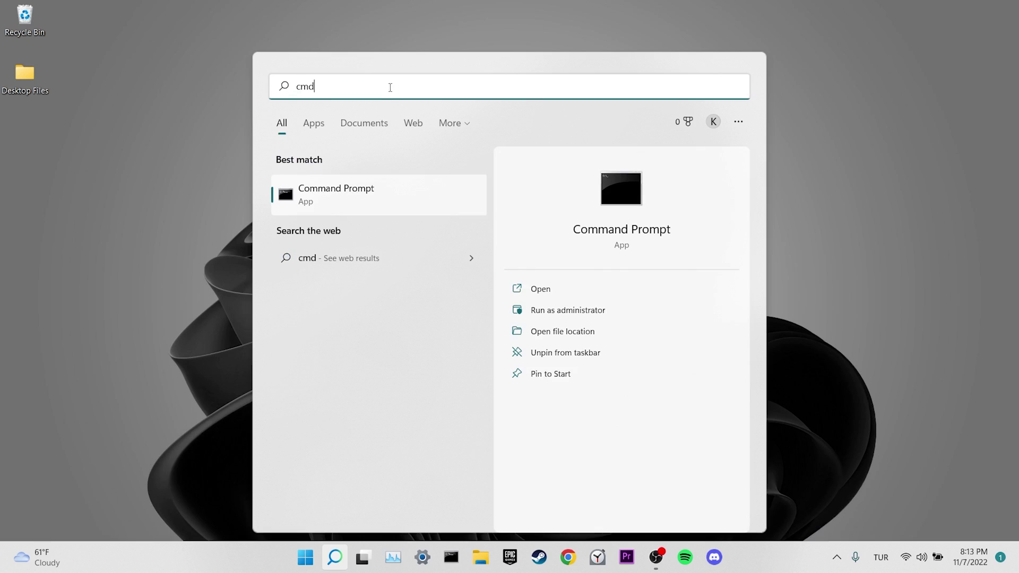
pyautogui.hotkey('ctrl', 'shift', 'Return')
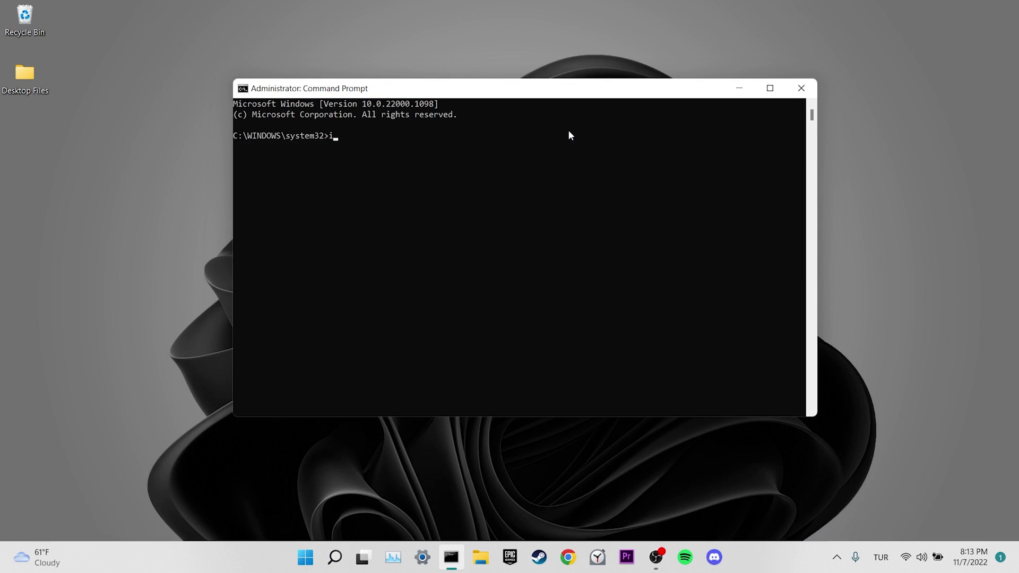
pyautogui.write('ipconfig /')
pyautogui.write('release')
# Run ipconfig /release to release the computer's IP address
pyautogui.press('Return')
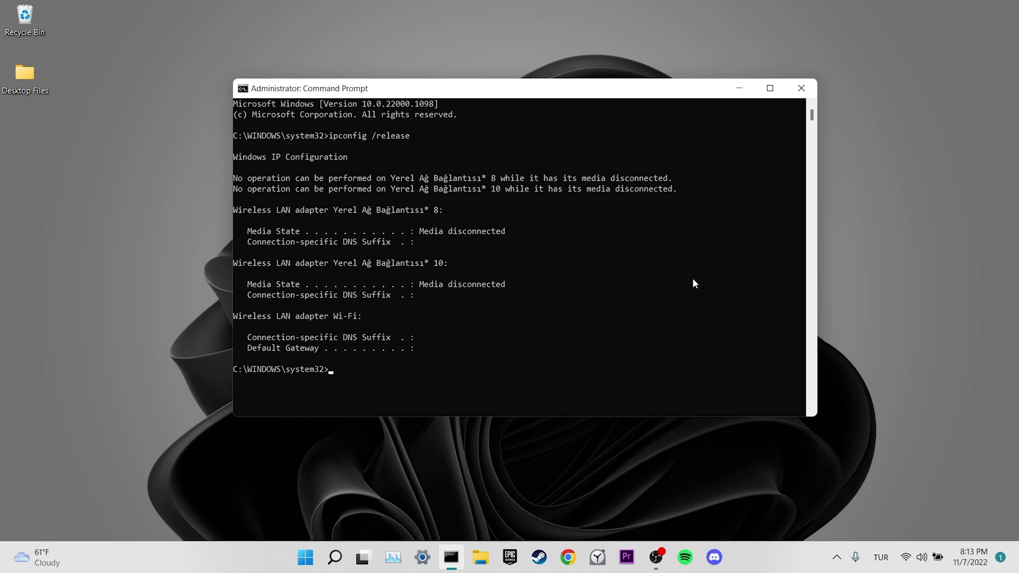
pyautogui.write('ipconfig /')
pyautogui.write('renew')
# Run ipconfig /renew and then ipconfig /flushdns in Command Prompt
pyautogui.press('Return')
pyautogui.write('ipc')
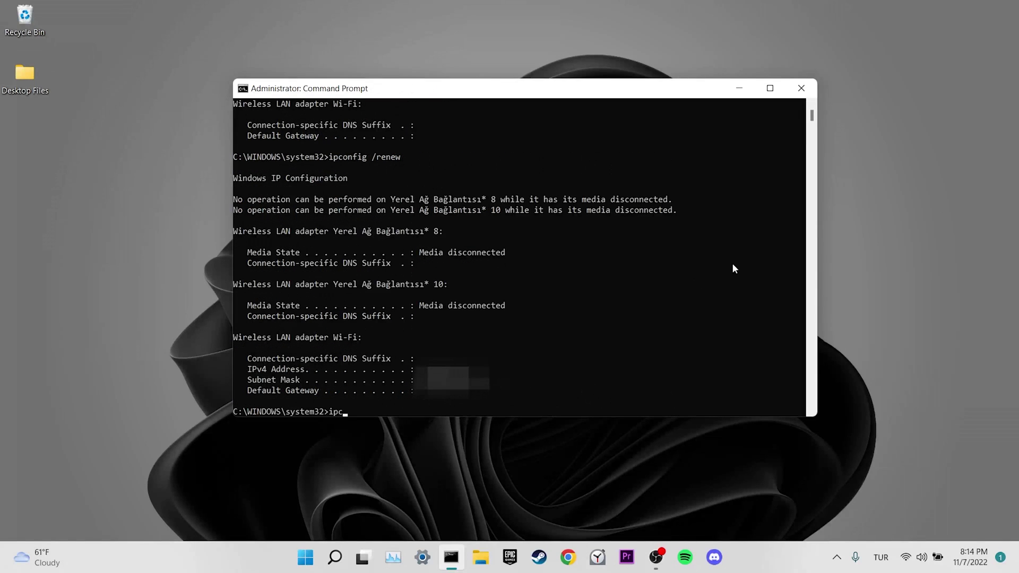
pyautogui.write('onfig')
pyautogui.write('flushdns')
pyautogui.press('Return')
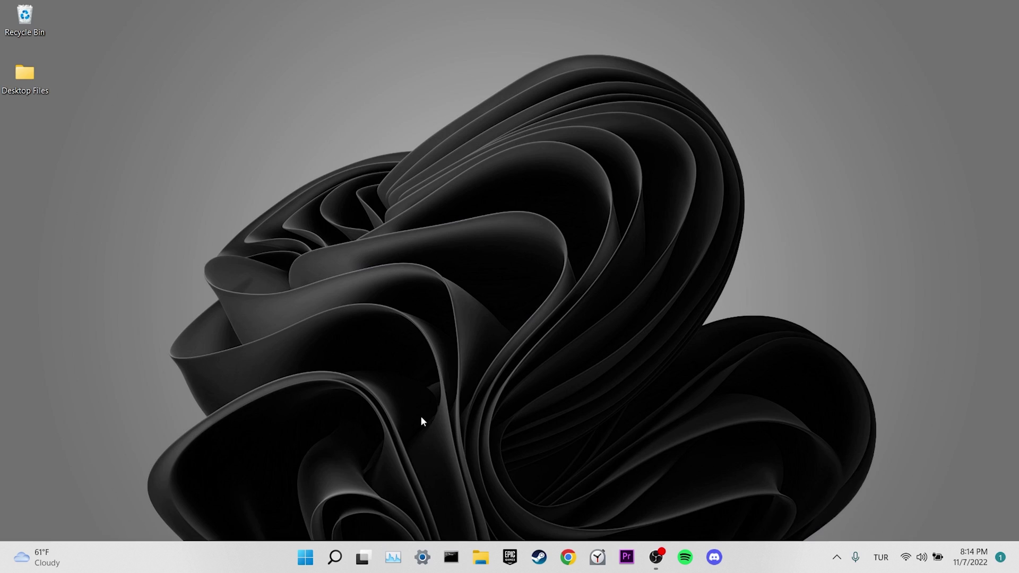
# Search Windows for 'control panel' and launch the Control Panel best match
pyautogui.click(335, 558)
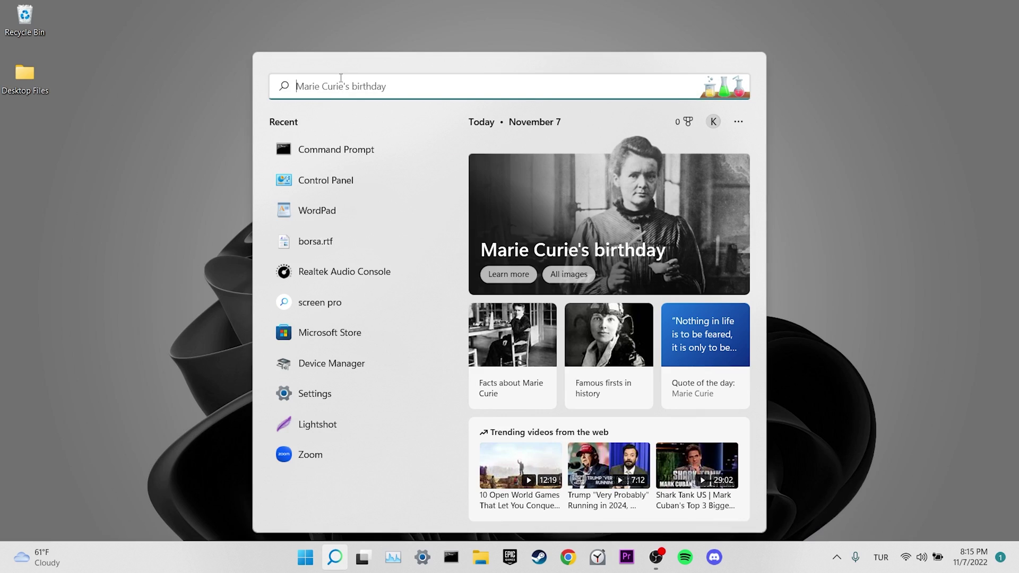
pyautogui.write('control panel')
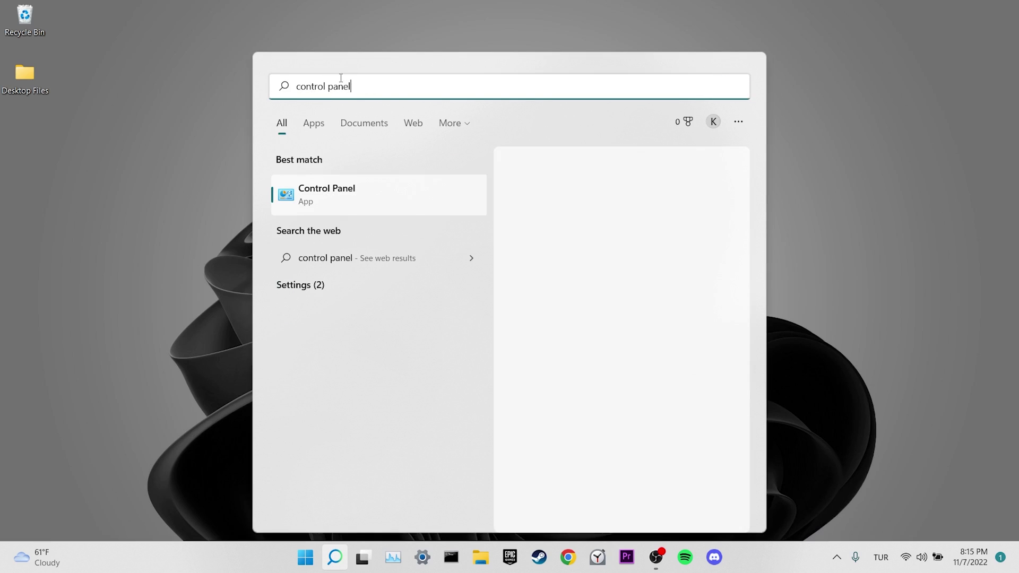
pyautogui.click(403, 190)
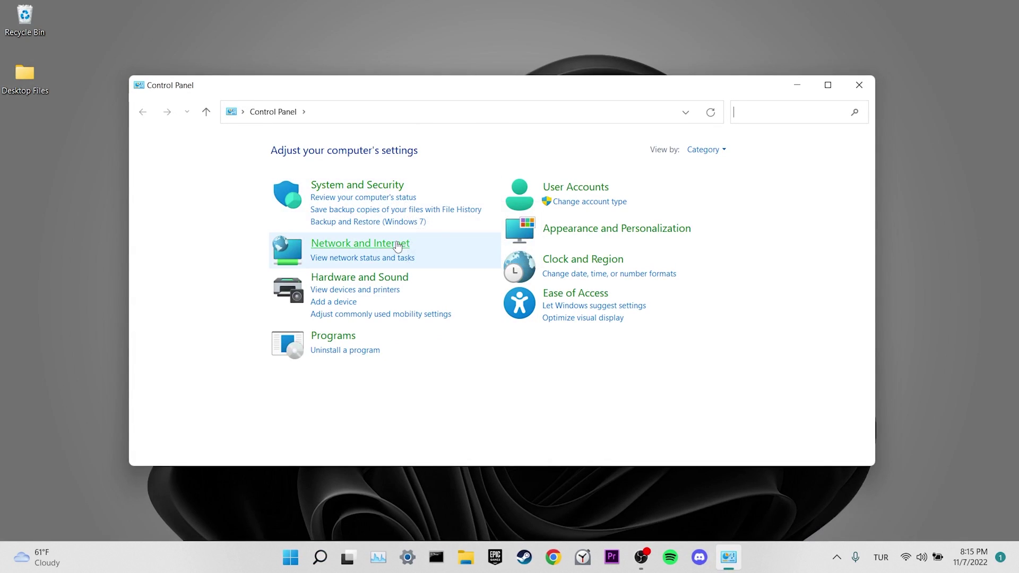
# Open Wi-Fi Properties from Network and Sharing Center and select Internet Protocol Version 4 (TCP/IPv4)
pyautogui.click(397, 246)
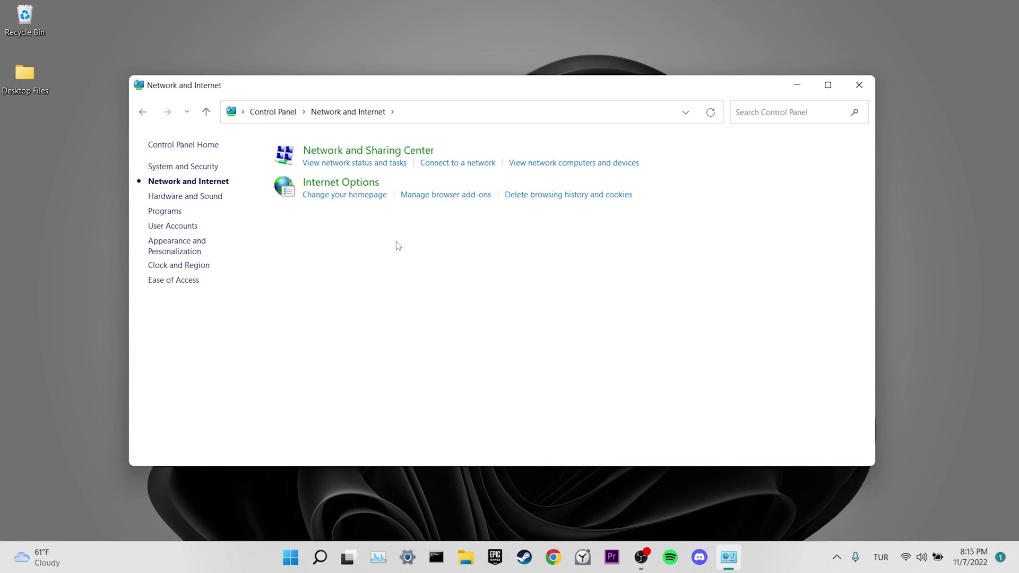
pyautogui.click(374, 159)
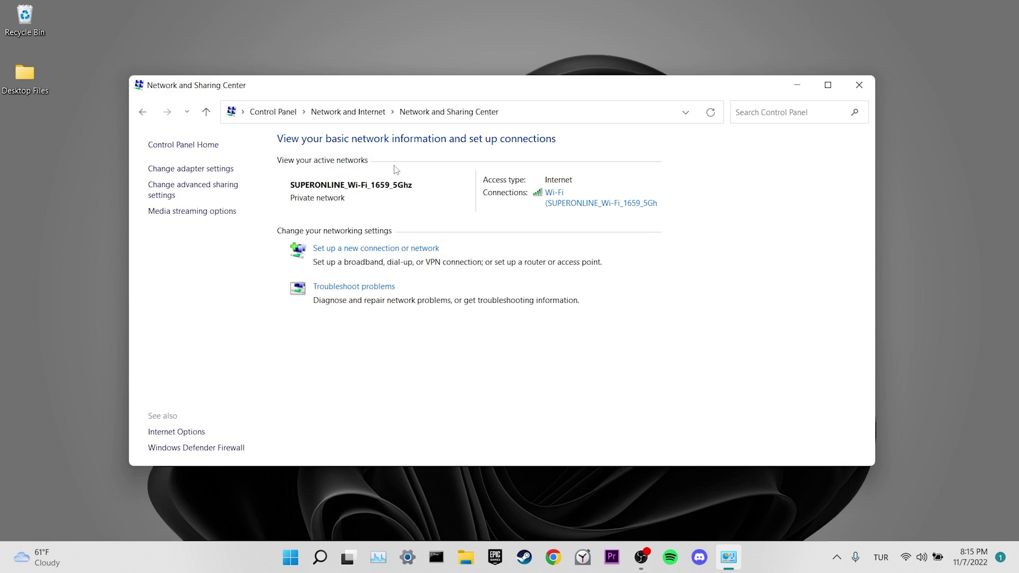
pyautogui.click(564, 204)
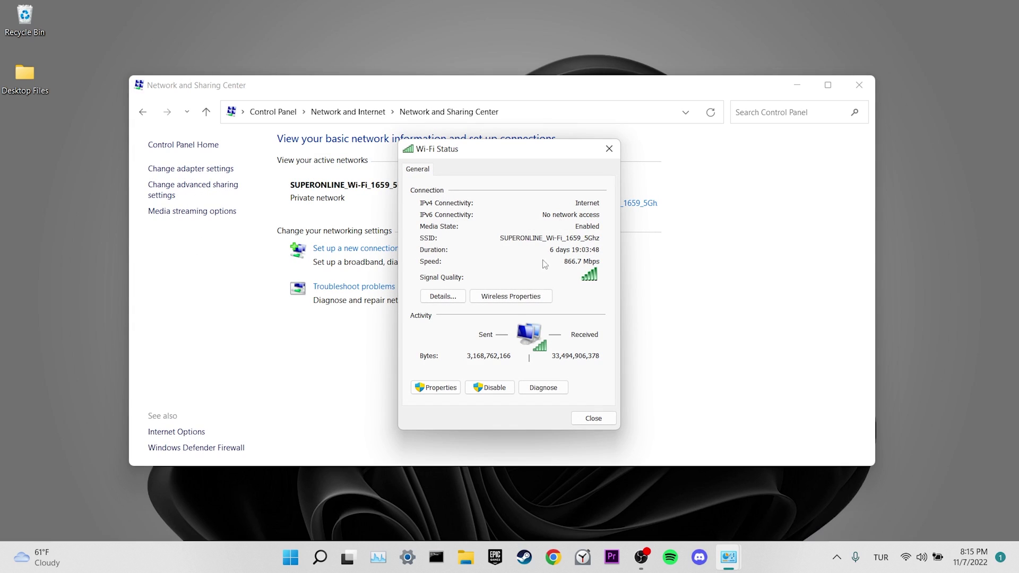
pyautogui.click(436, 388)
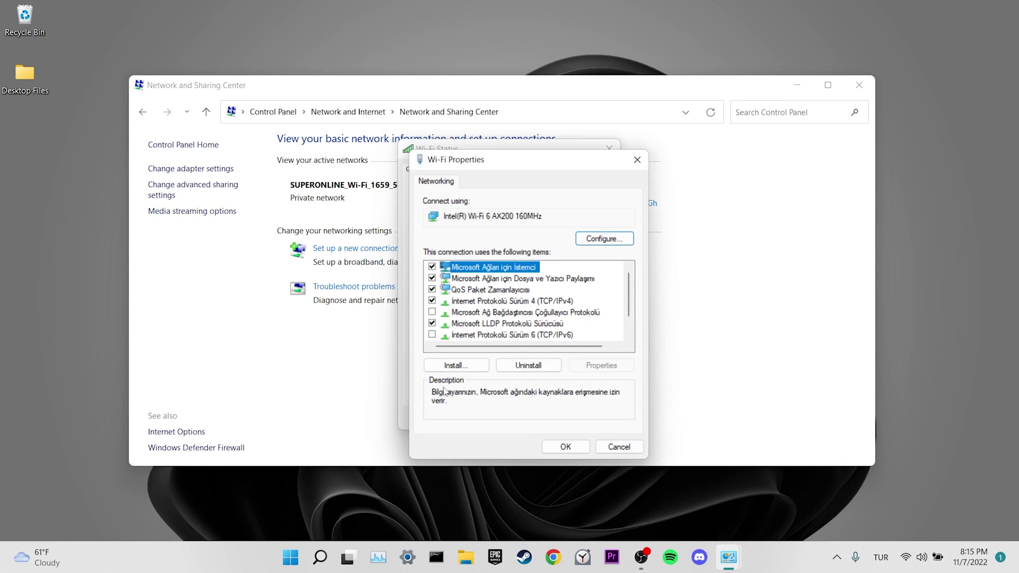
pyautogui.click(502, 301)
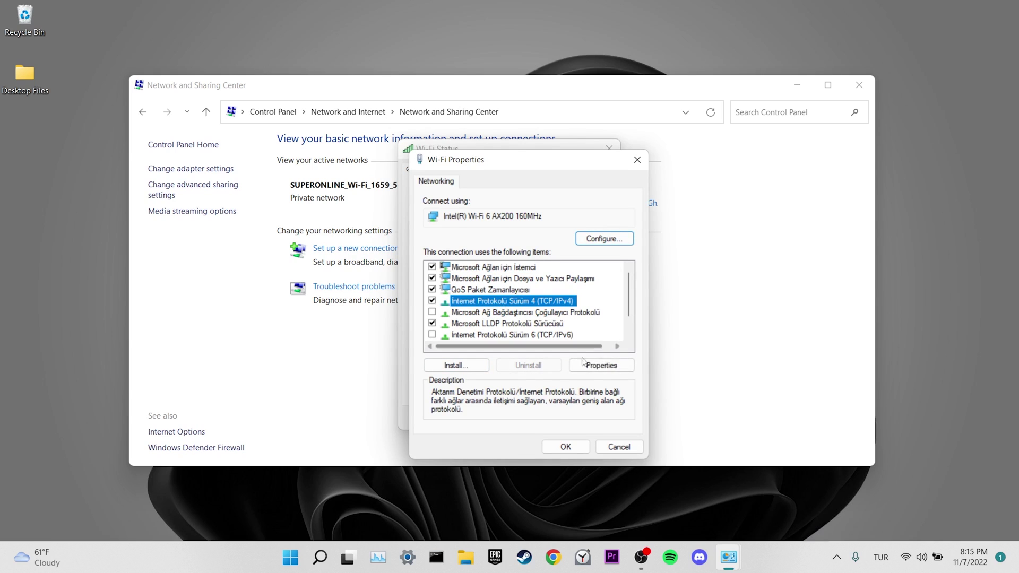
# Open the TCP/IPv4 properties and switch to manually entered DNS server addresses
pyautogui.click(602, 365)
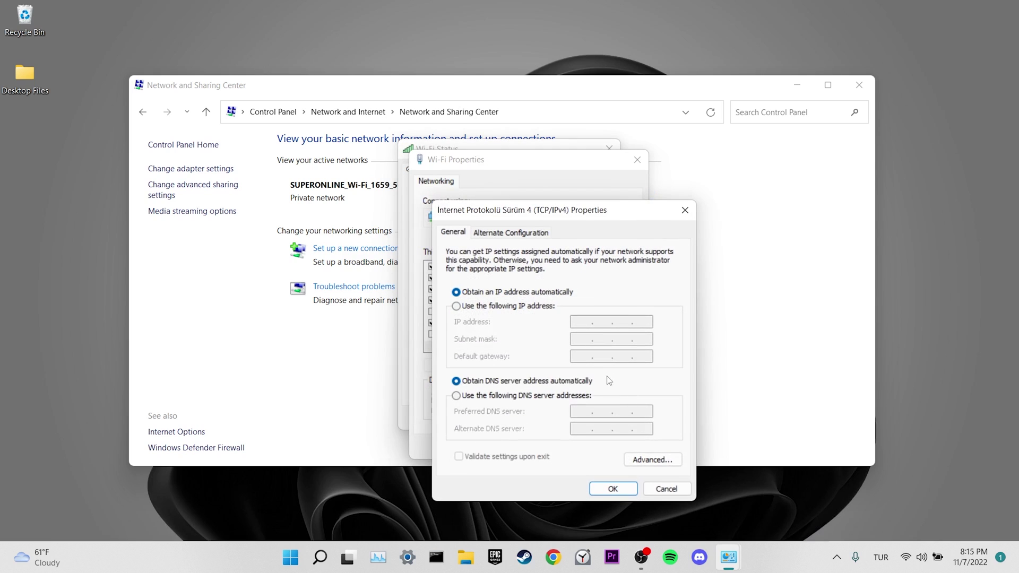
pyautogui.click(461, 397)
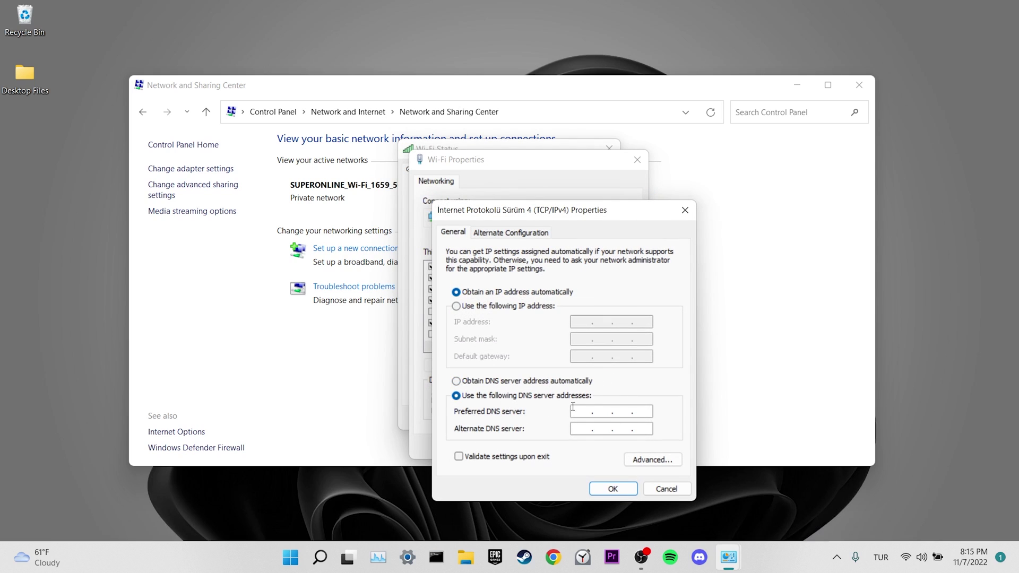
pyautogui.write('8.8')
pyautogui.write('.8.8')
pyautogui.write('8.8')
pyautogui.write('.4.4')
# Save the IPv4 settings with 8.8.4.4 as the alternate DNS server
pyautogui.click(613, 489)
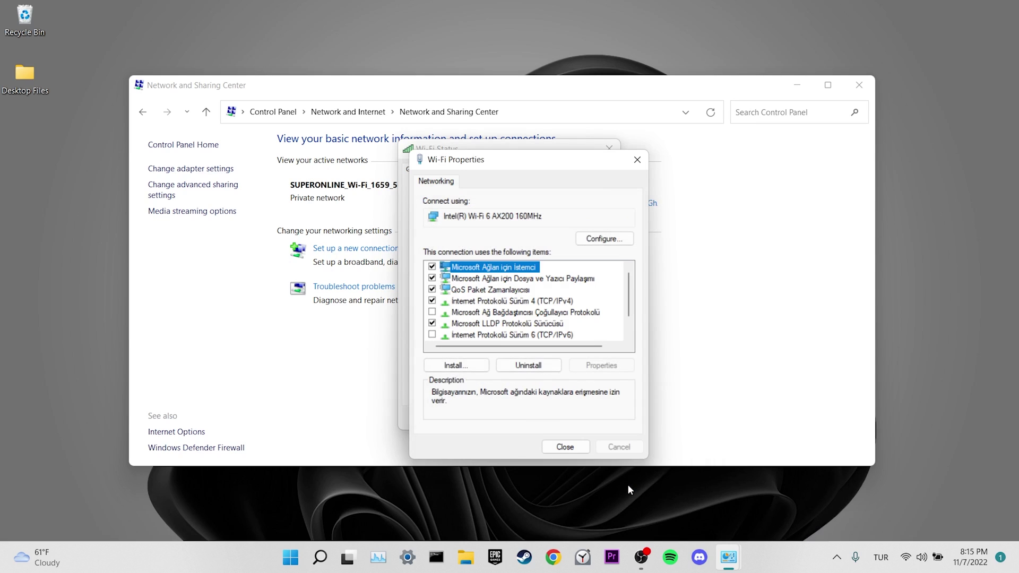